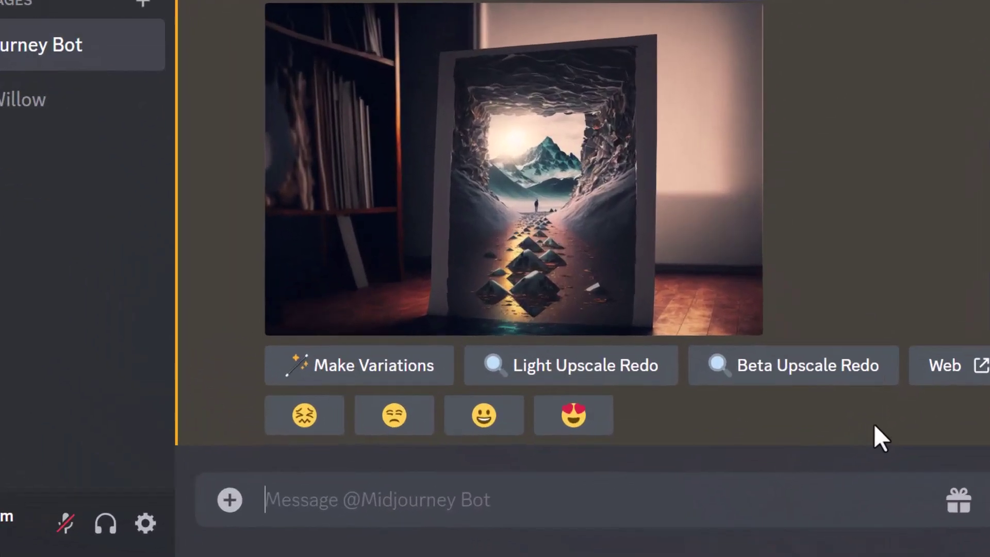
Send /settings to show MJ version 4, Base quality, Style med and Relax mode
type("/settings")
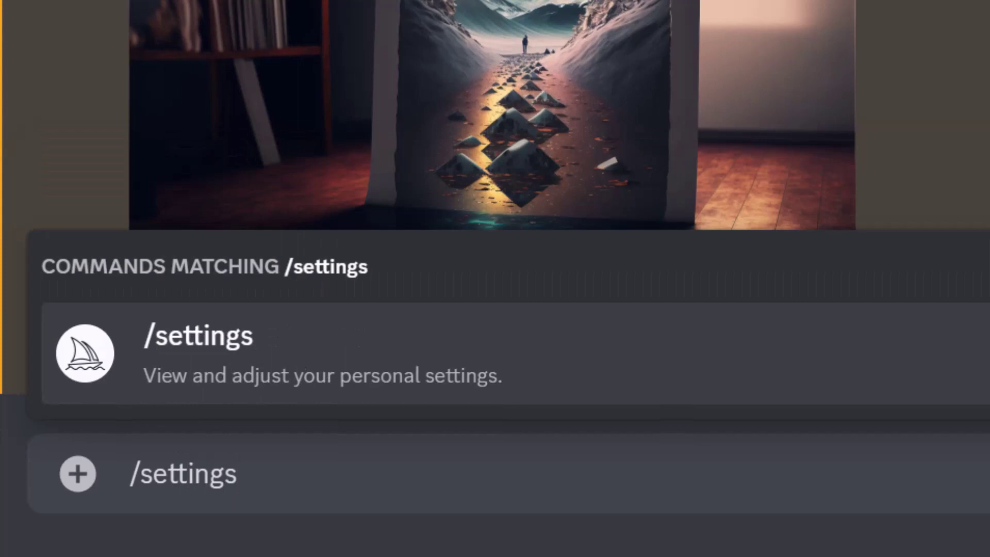
key("Return")
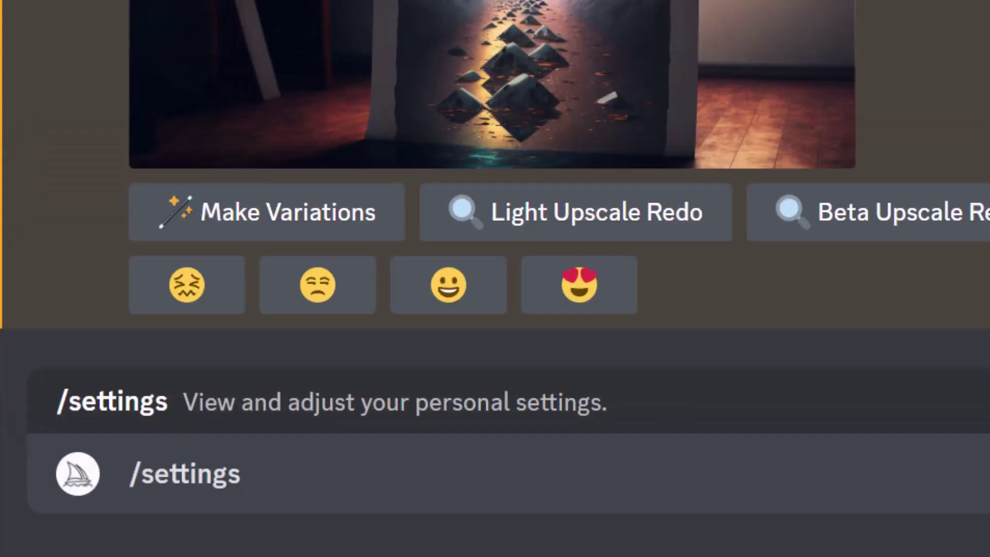
key("Return")
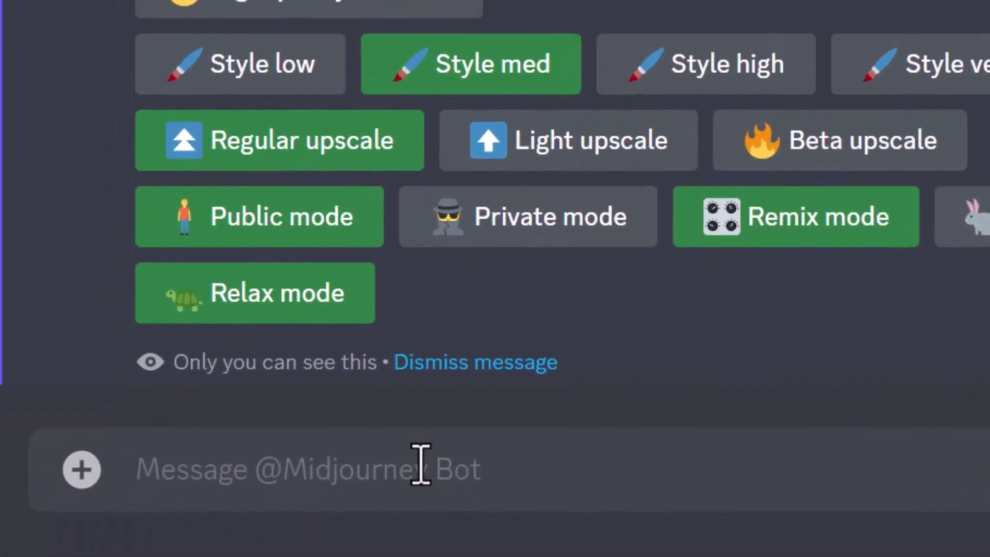
Run /imagine with the prompt 'a happy face with green eyes'
type("/imagine")
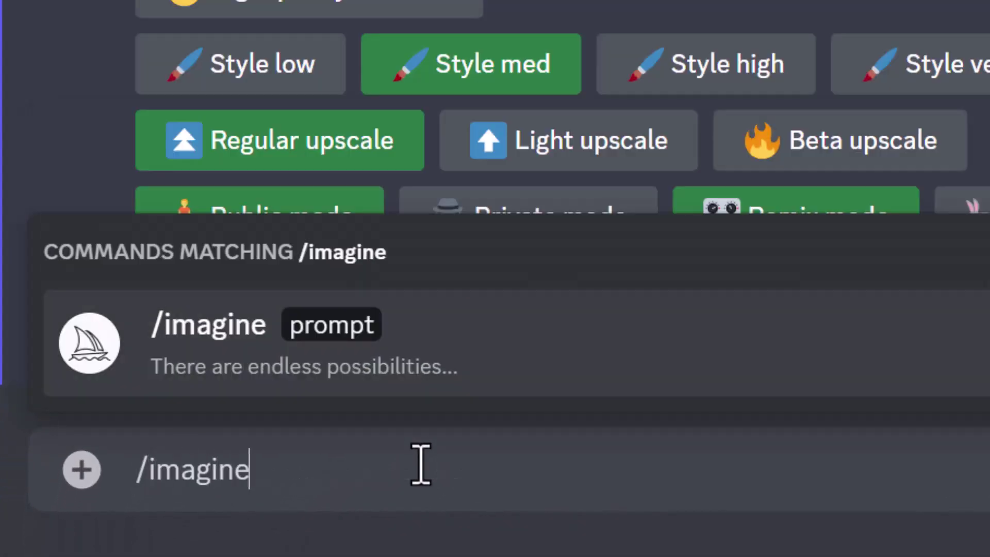
key("Tab")
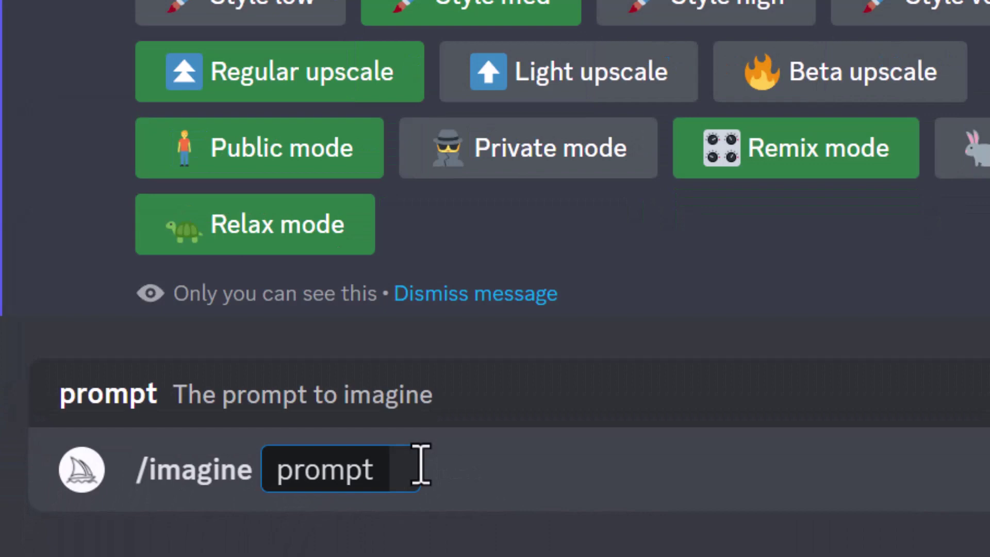
type("a happy face with green eyes")
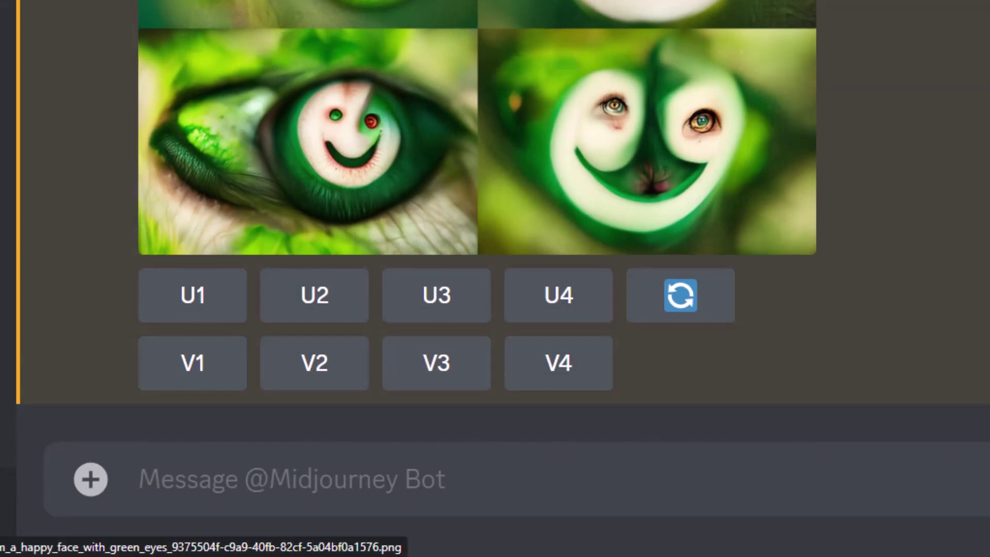
Submit the same /imagine prompt 'a happy face with green eyes' again for another grid
left_click(247, 477)
type("/imagine")
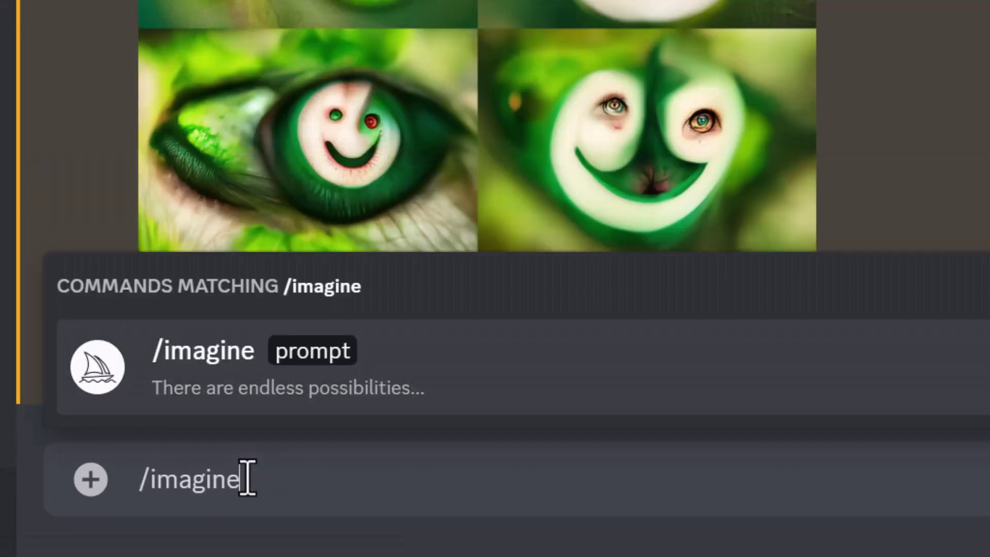
key("Tab")
type("a happy face with green eyes")
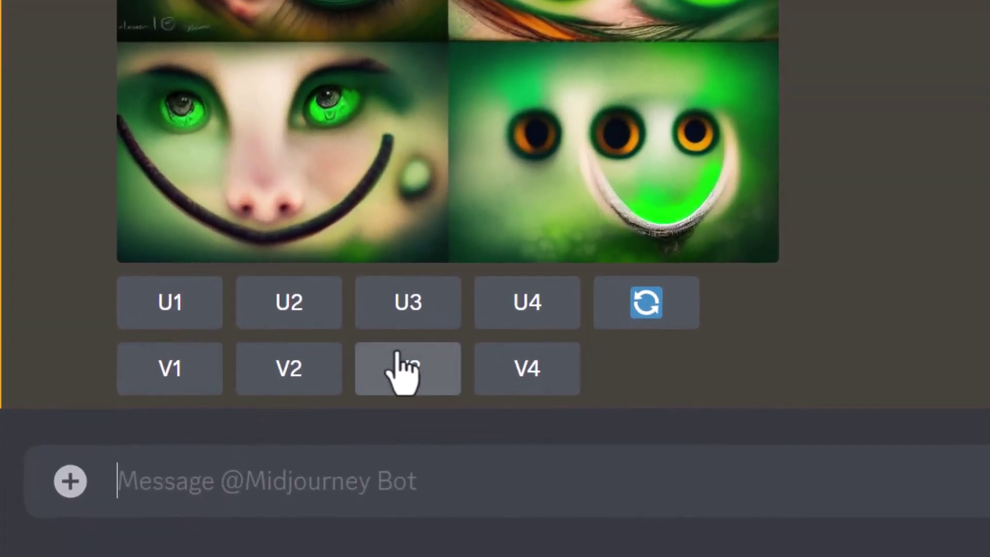
Fix the mistyped /imagine and submit 'a happy face with green eyes' with --v 3 --ar 3:2
type("/iumag")
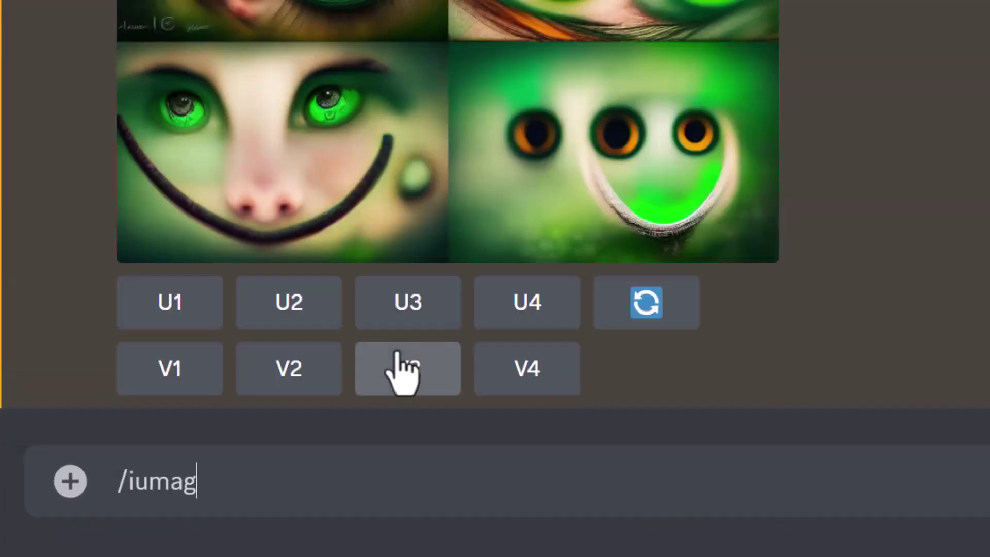
key("BackSpace")
key("BackSpace")
key("BackSpace")
key("BackSpace")
type("magine")
key("Tab")
type("a happy face with green eyes")
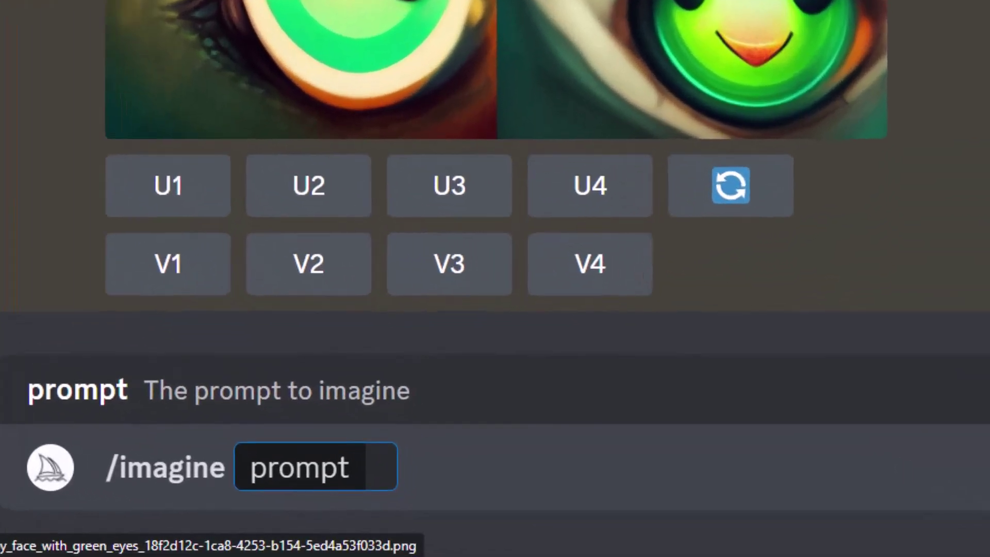
Paste the happy face prompt into /imagine and append --test
type("a happy face with green eyes")
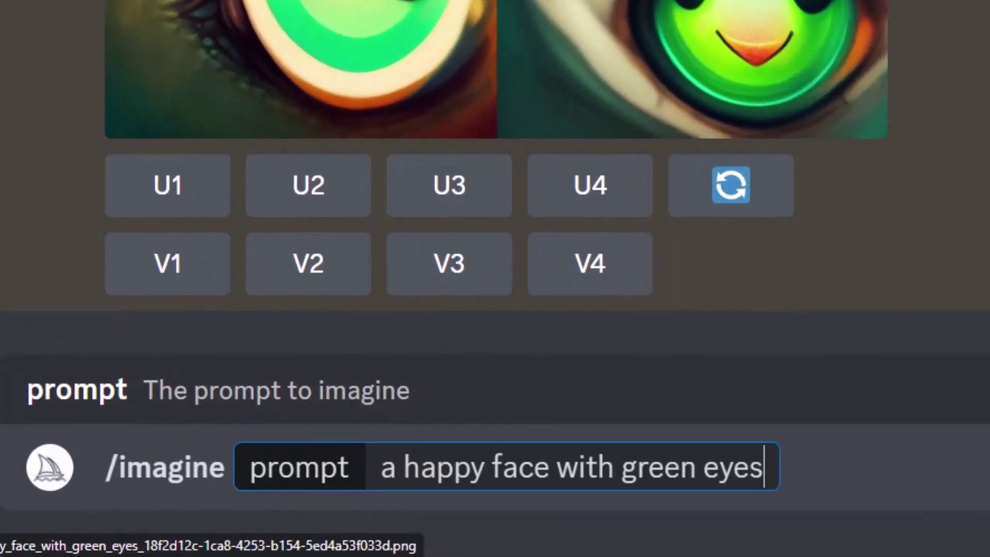
type("--")
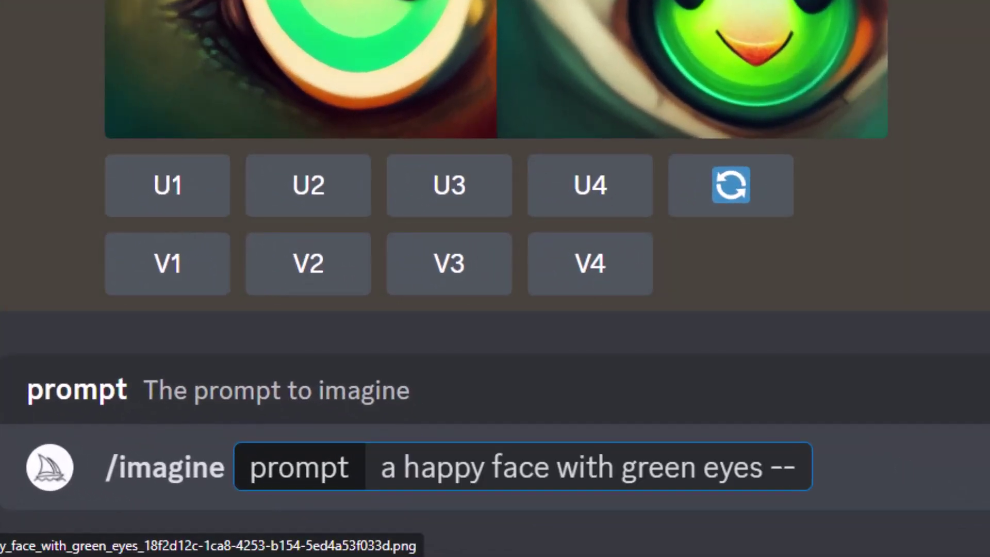
type("test")
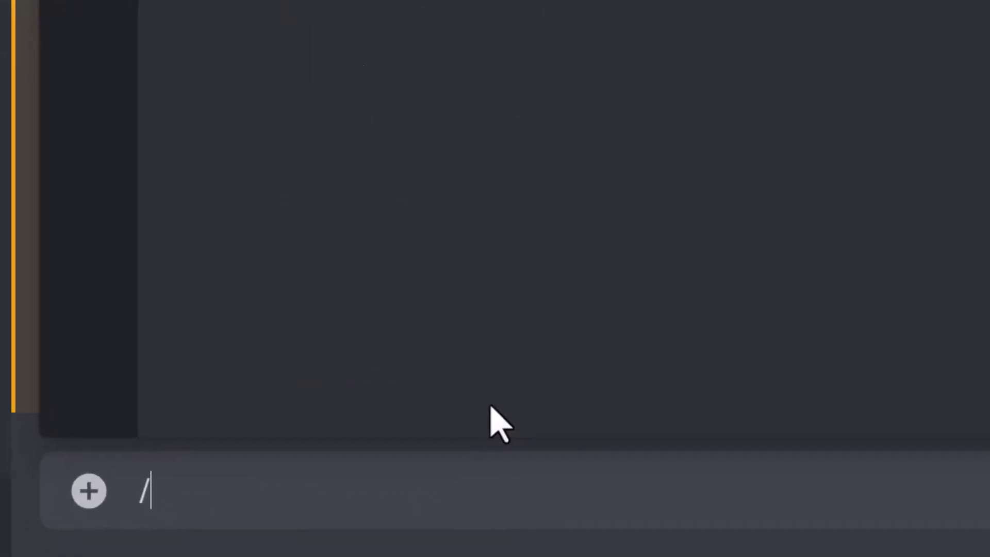
Clear the /prefer suffix, then paste back the 'a happy face with green eyes --test' prompt
type("pre")
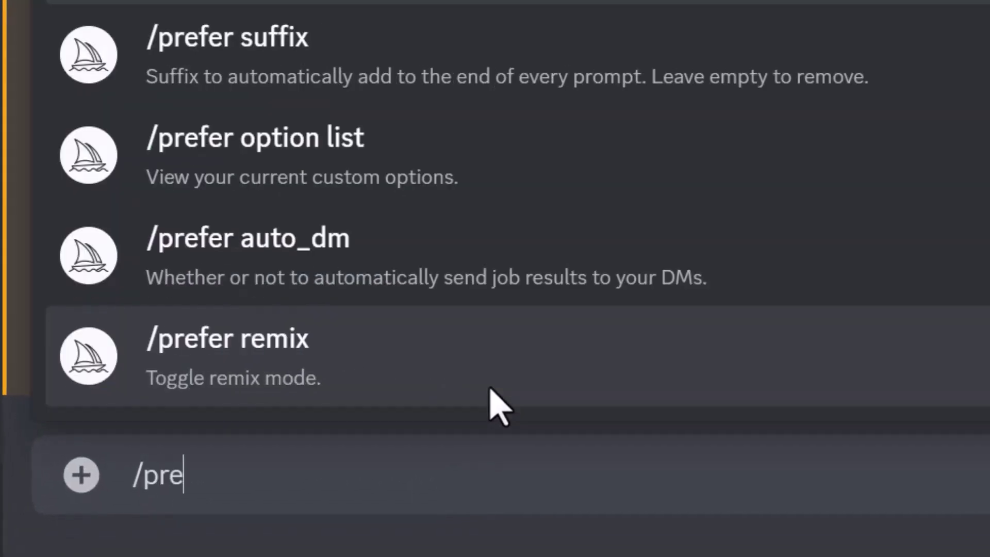
type("fer suffi")
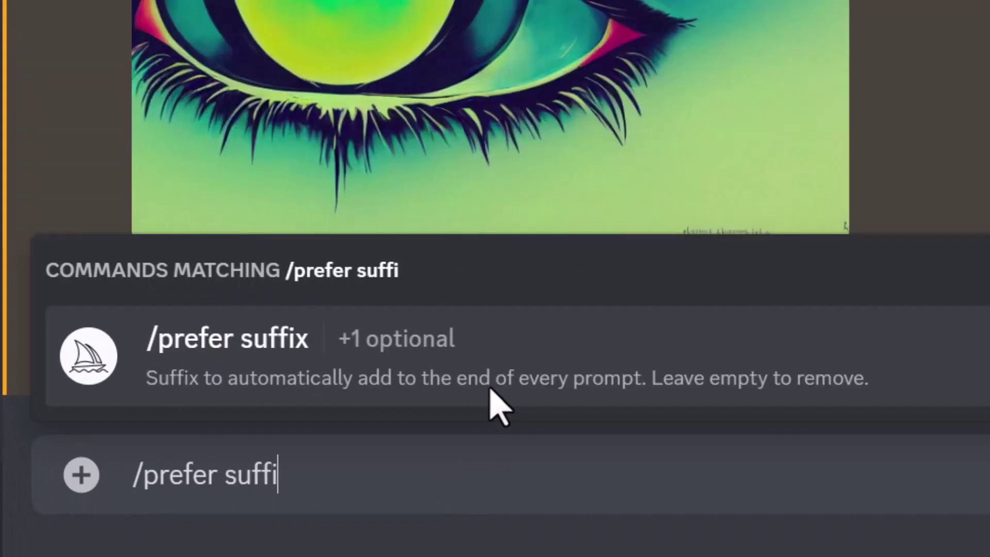
left_click(490, 391)
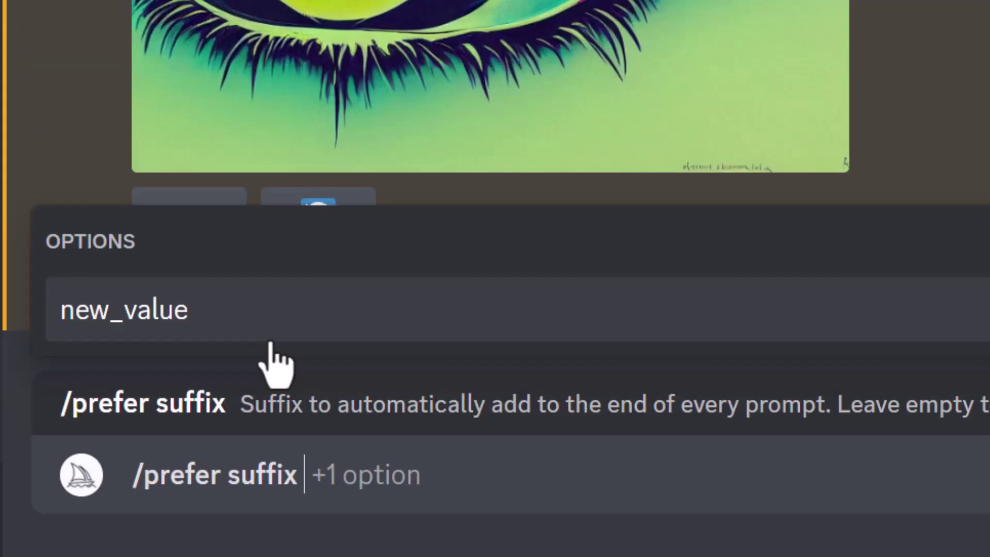
key("Return")
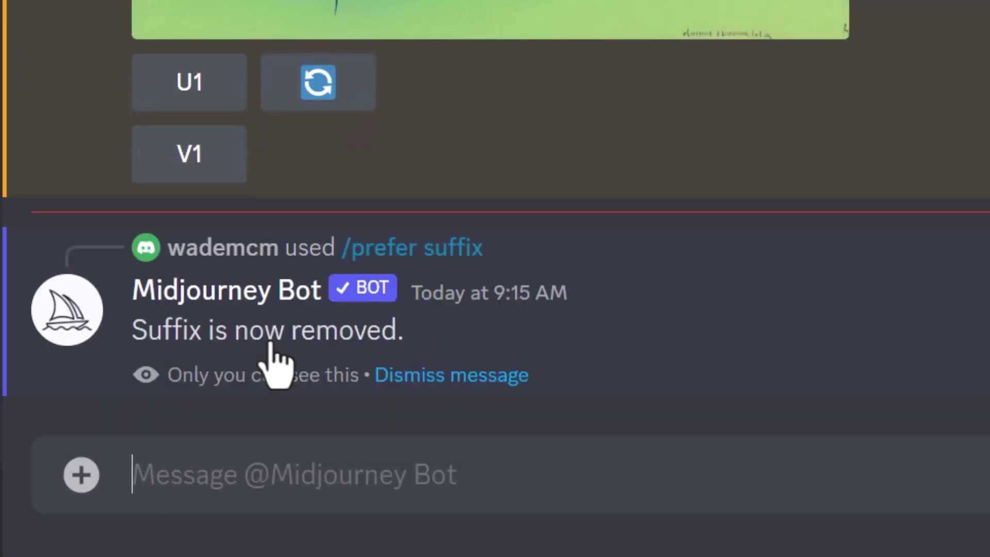
scroll(431, 73, "up", 4)
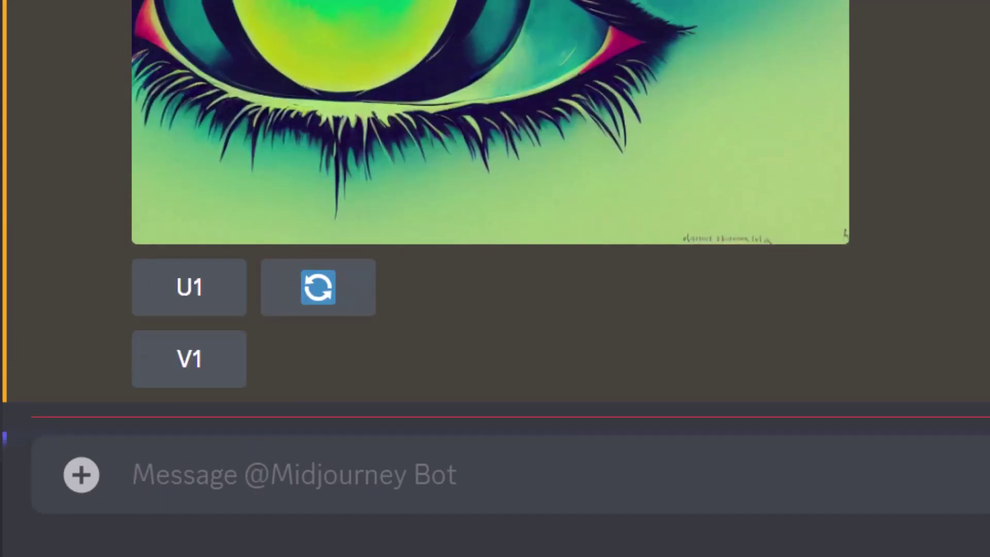
type("/a happy face with green eyes --test")
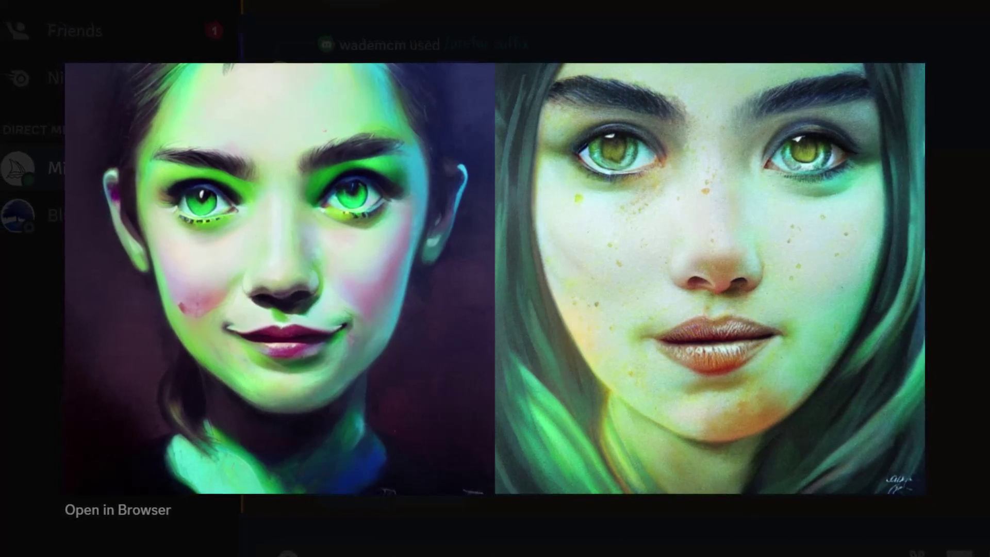
Close the enlarged image to return to the two-portrait --test result
mouse_move(822, 366)
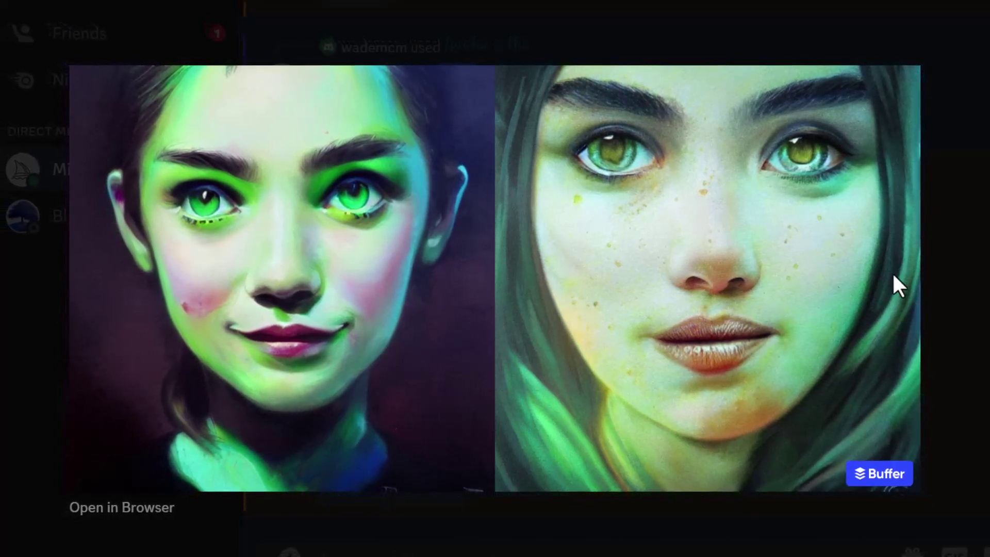
left_click(944, 285)
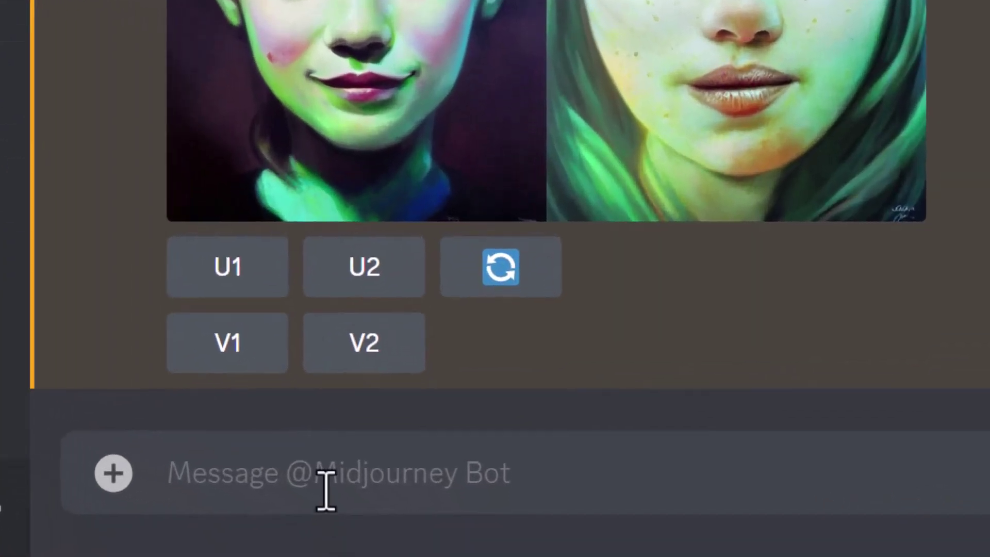
Enter /imagine with the pasted prompt changed to 'a happy face with green eyes --testp'
left_click(411, 549)
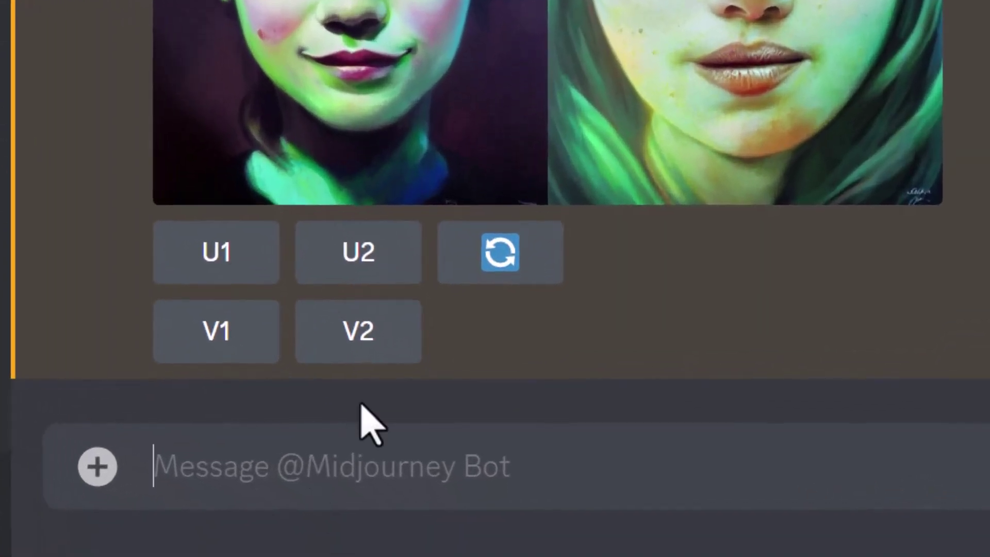
type("/imagin")
key("Tab")
type("a happy face with green eyes --test")
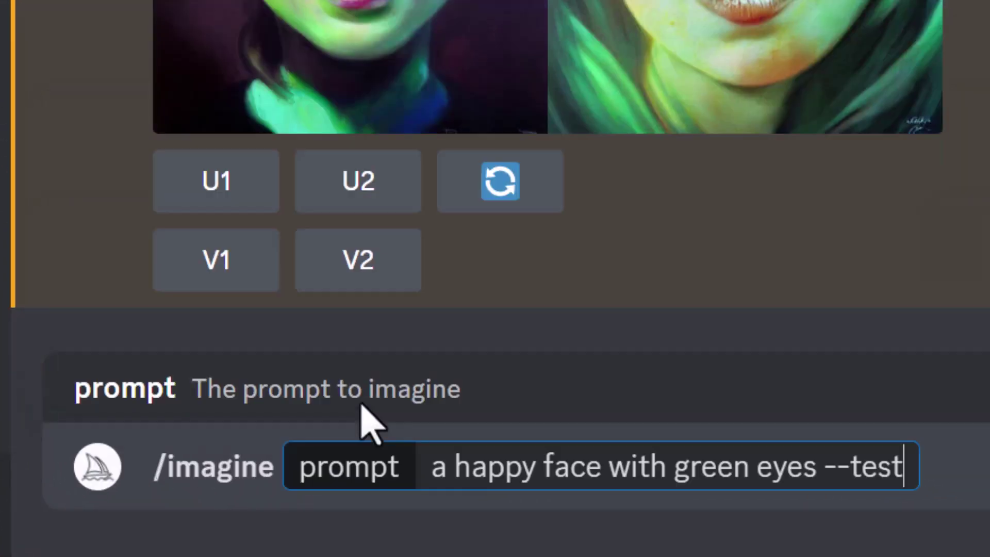
type("p")
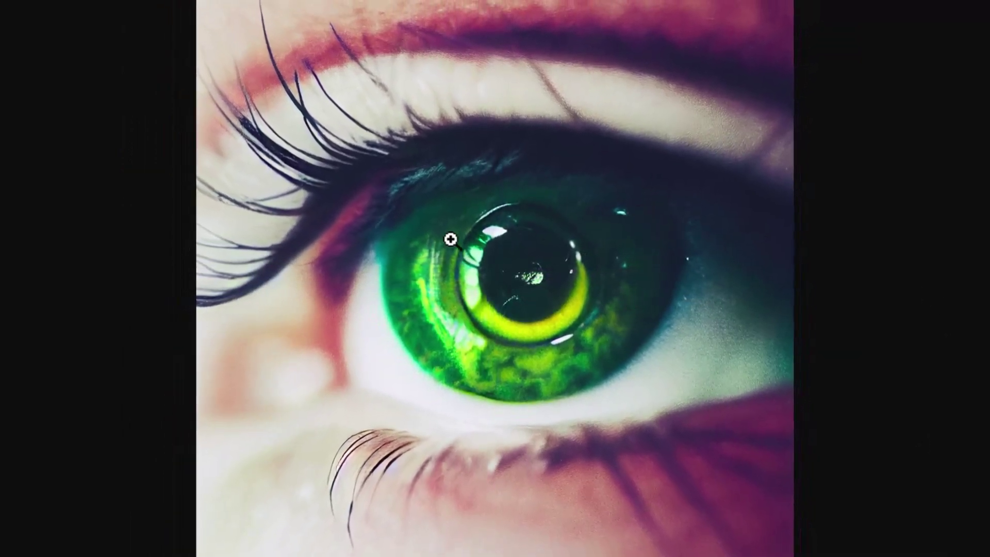
Zoom the upscaled --testp image into a close-up of the iris
left_click(486, 192)
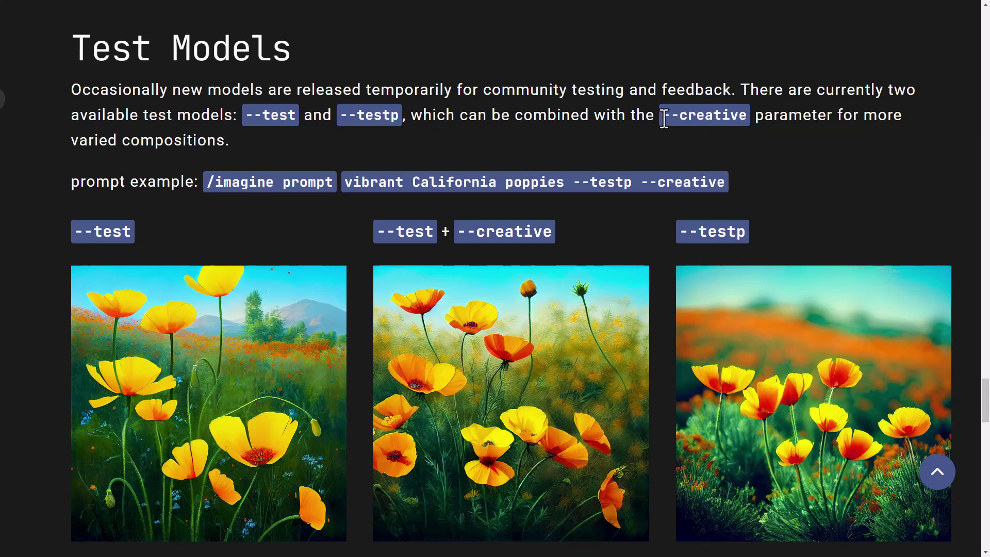
Read the Test Models notes on --test and --testp, scrolling down to the Niji Model section
left_click(766, 122)
scroll(97, 199, "down", 2)
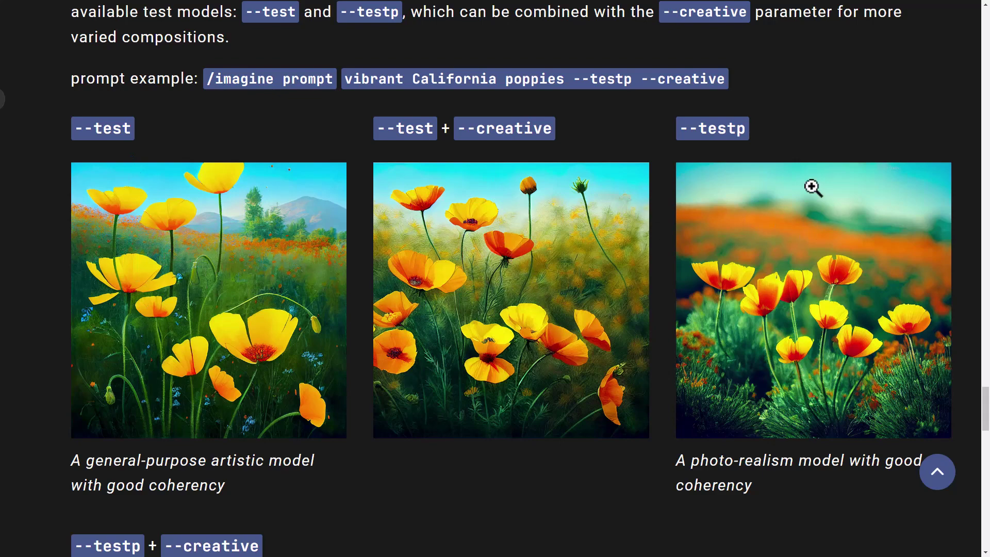
scroll(873, 339, "down", 7)
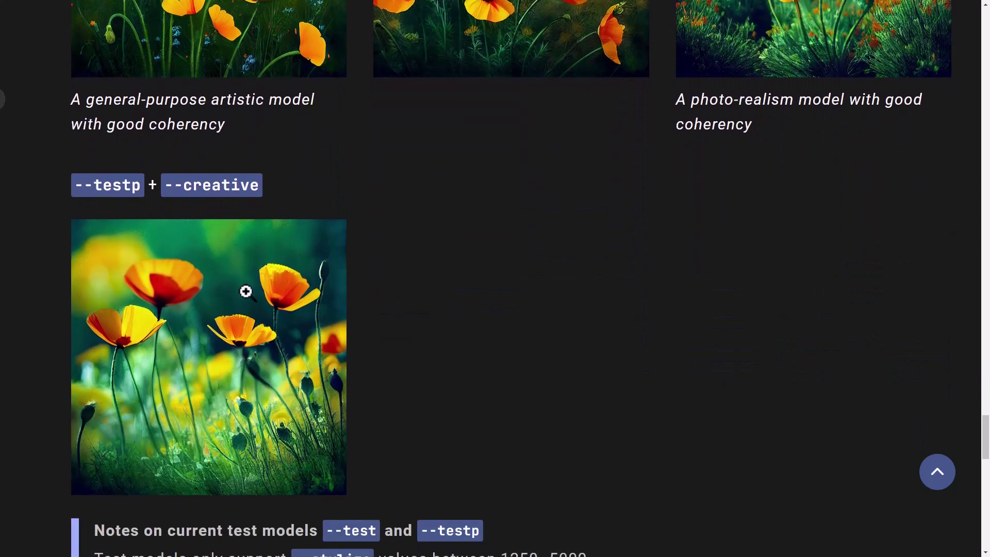
scroll(238, 350, "up", 4)
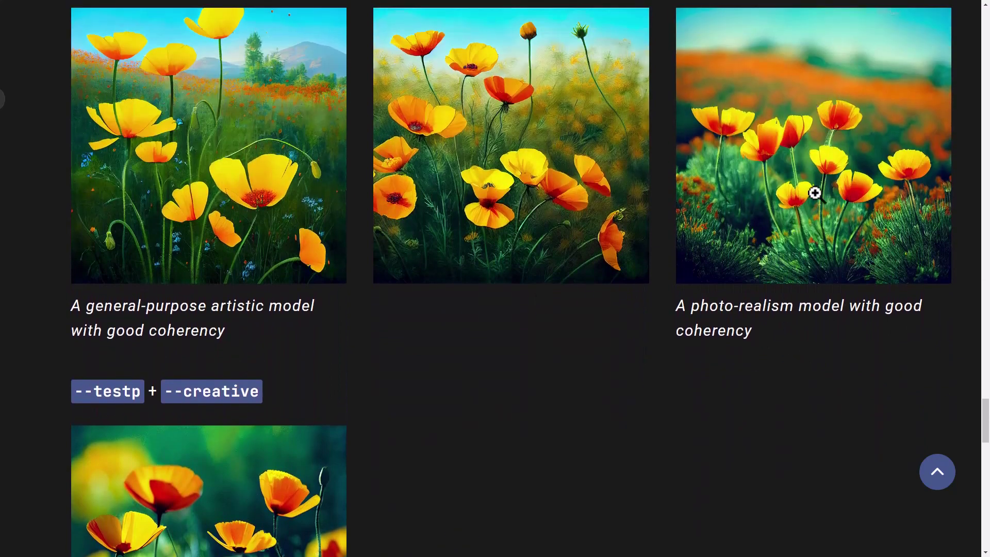
scroll(194, 279, "down", 8)
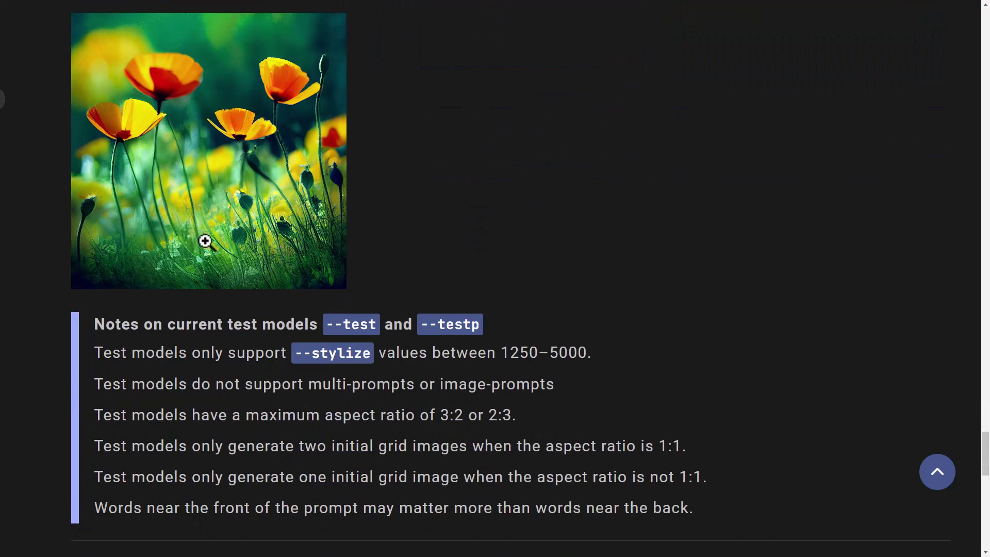
scroll(143, 197, "down", 1)
scroll(401, 372, "up", 12)
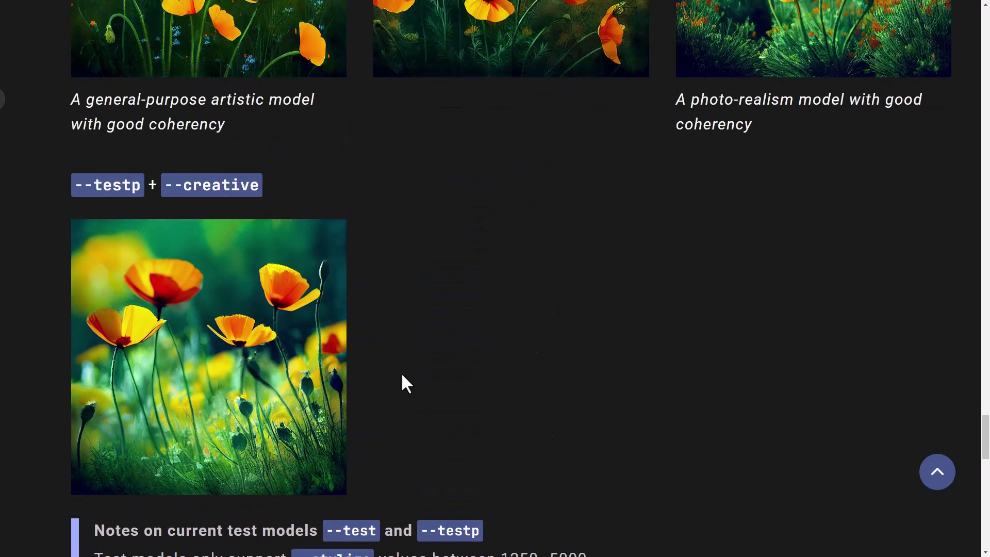
scroll(401, 372, "up", 1)
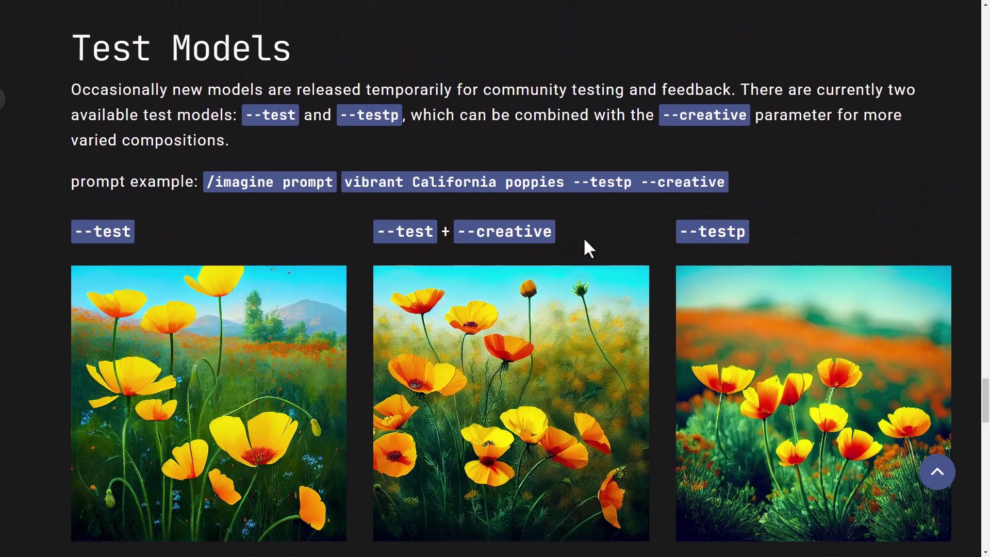
scroll(582, 257, "up", 6)
scroll(608, 392, "down", 4)
scroll(598, 403, "down", 2)
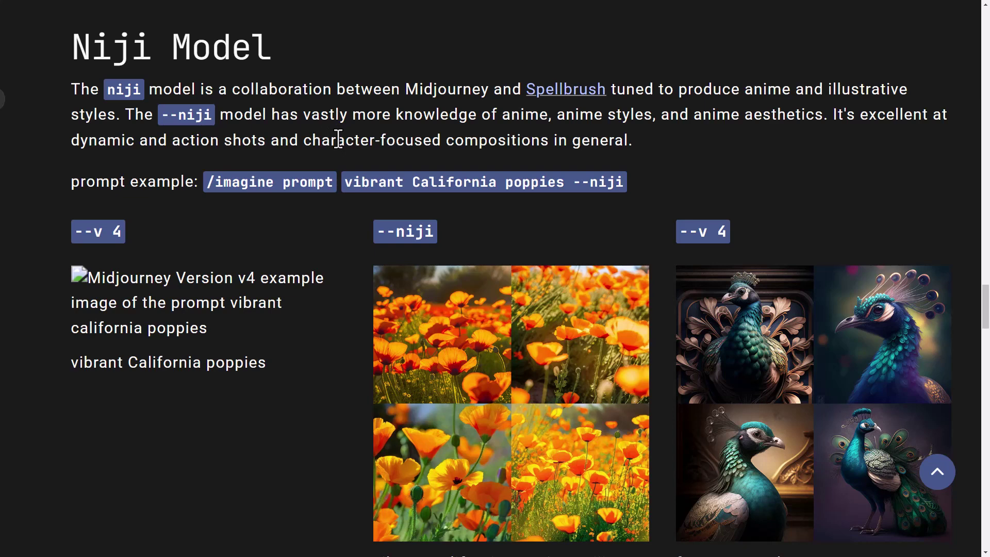
Scroll through the Niji model examples to the 'fancy peacock --niji' grid and its --stylize note
scroll(422, 204, "down", 3)
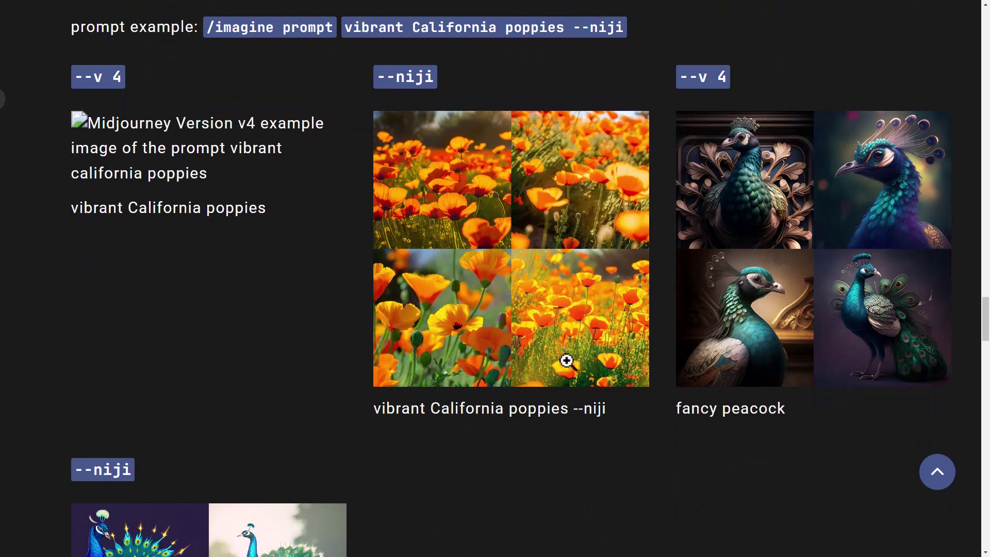
scroll(420, 230, "down", 5)
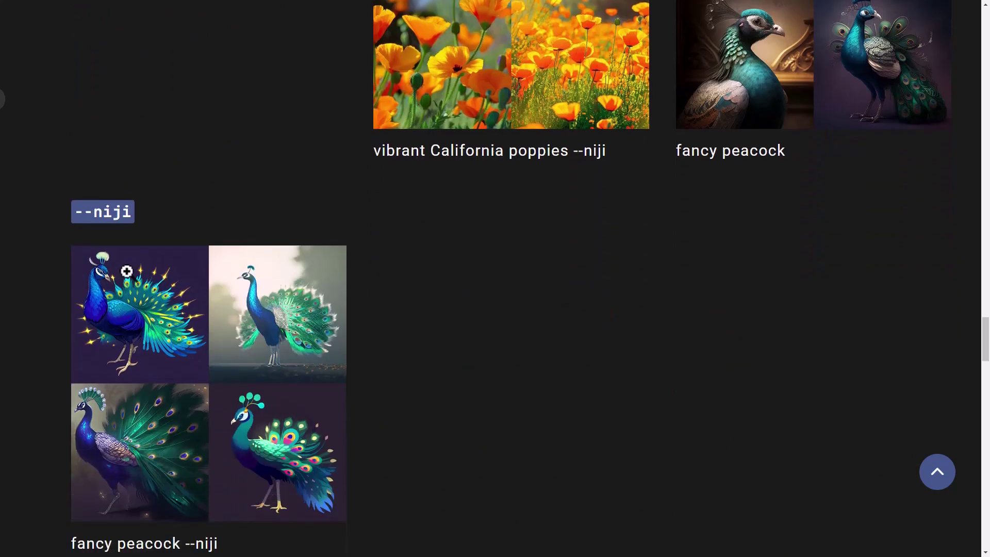
scroll(242, 400, "up", 5)
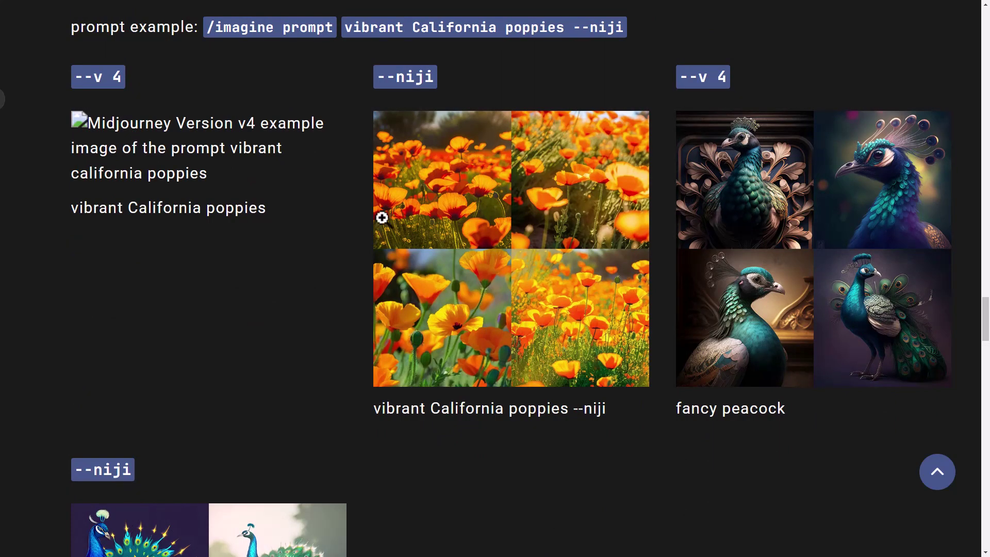
scroll(382, 218, "down", 7)
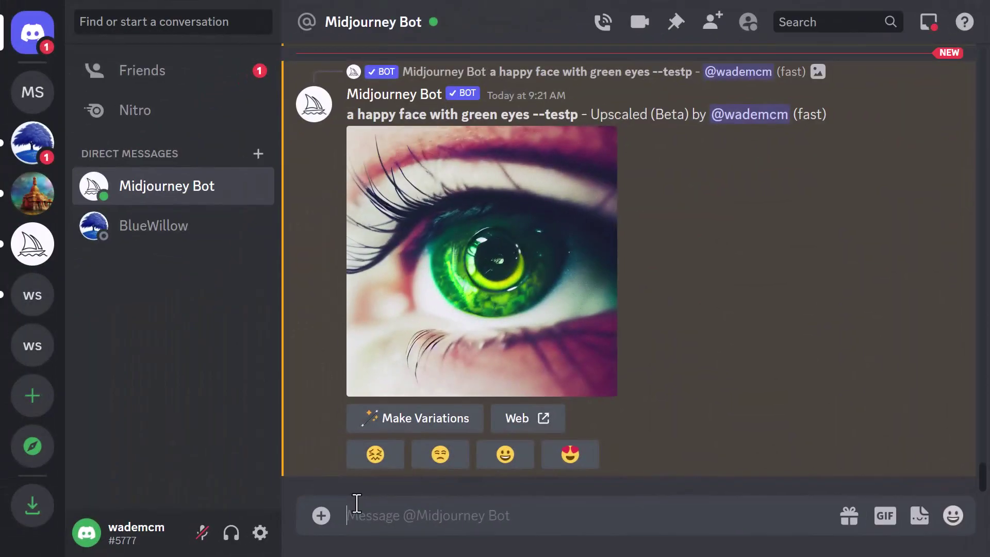
Start an /imagine prompt 'a happy face with green eyes --test' and begin trimming the --test parameter
type("/im")
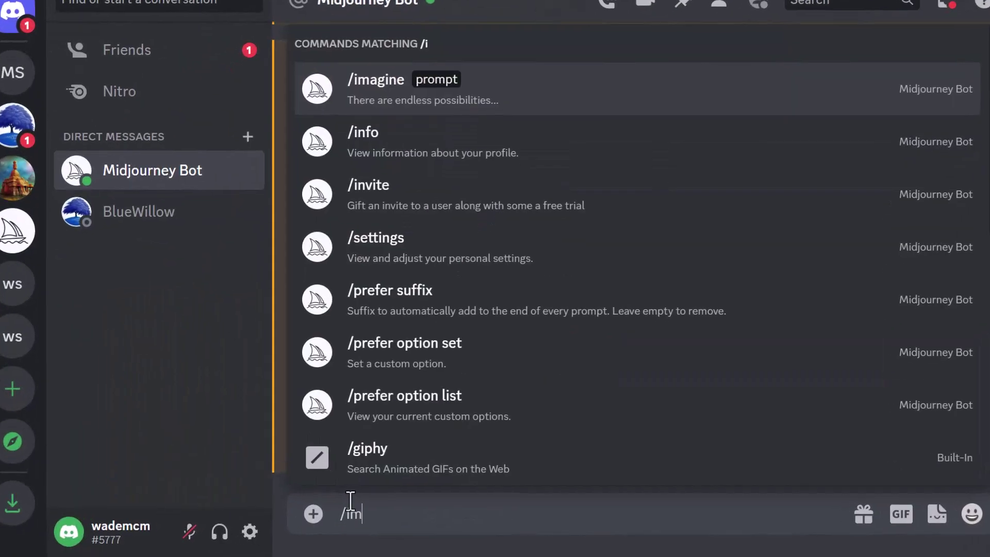
type("agine")
key("Tab")
type("a happy face with green eyes --test")
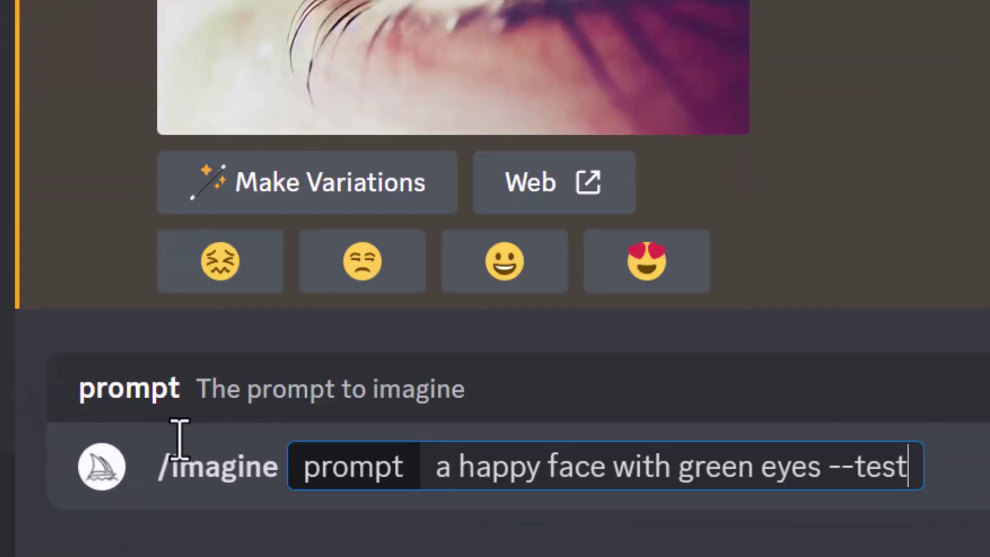
key("BackSpace")
key("BackSpace")
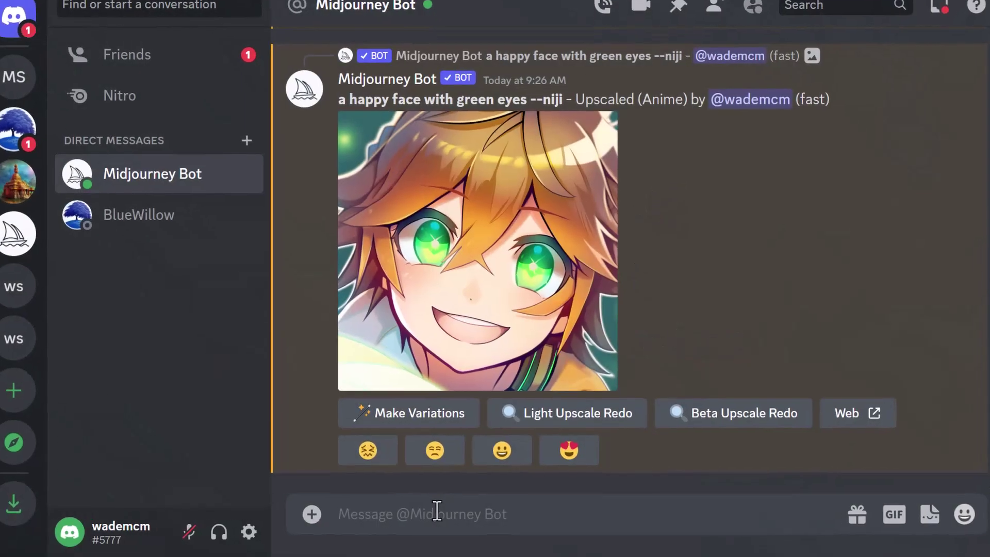
Enter the /imagine prompt 'a happy face with green eyes' with the trailing --test removed
type("/imag")
key("Tab")
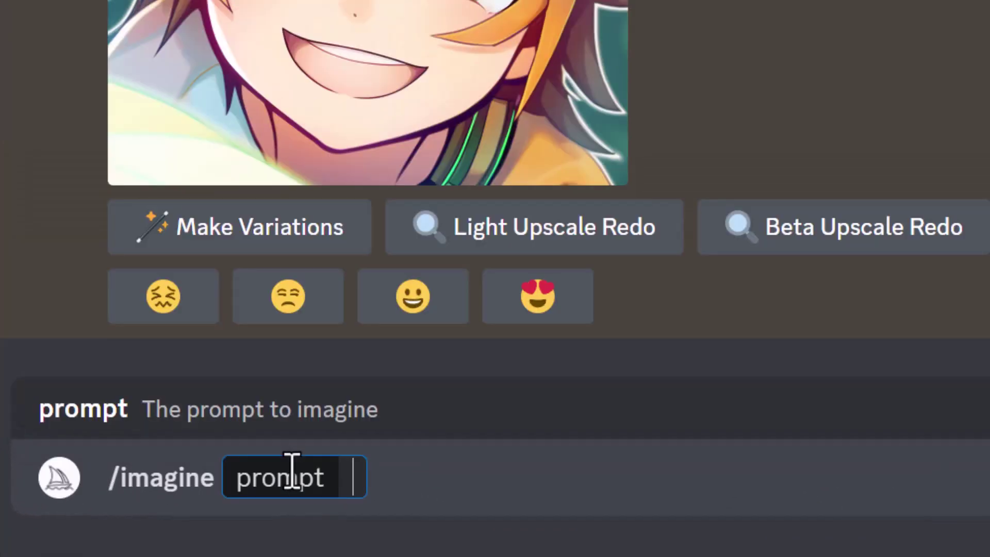
type("a happy face with green eyes --test")
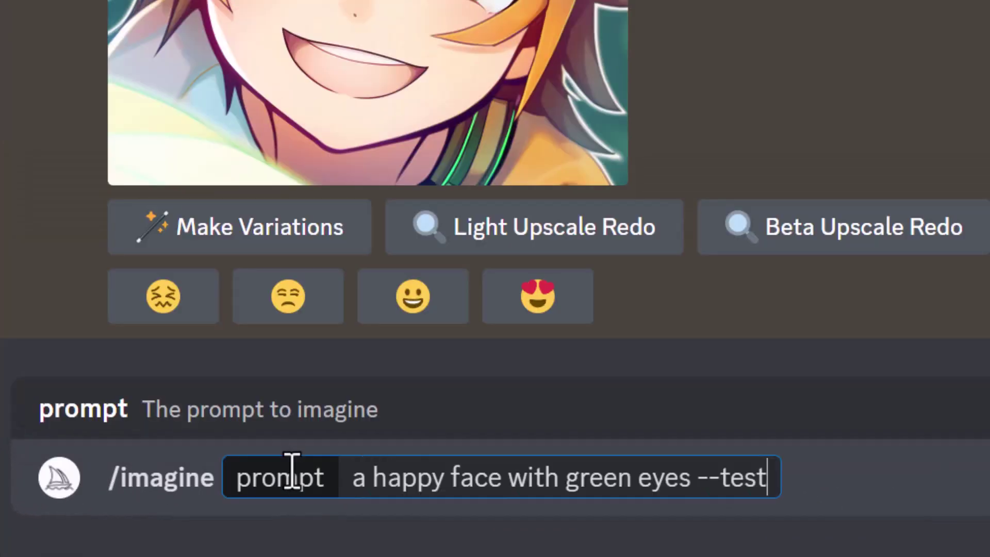
left_click_drag(785, 473, 809, 474)
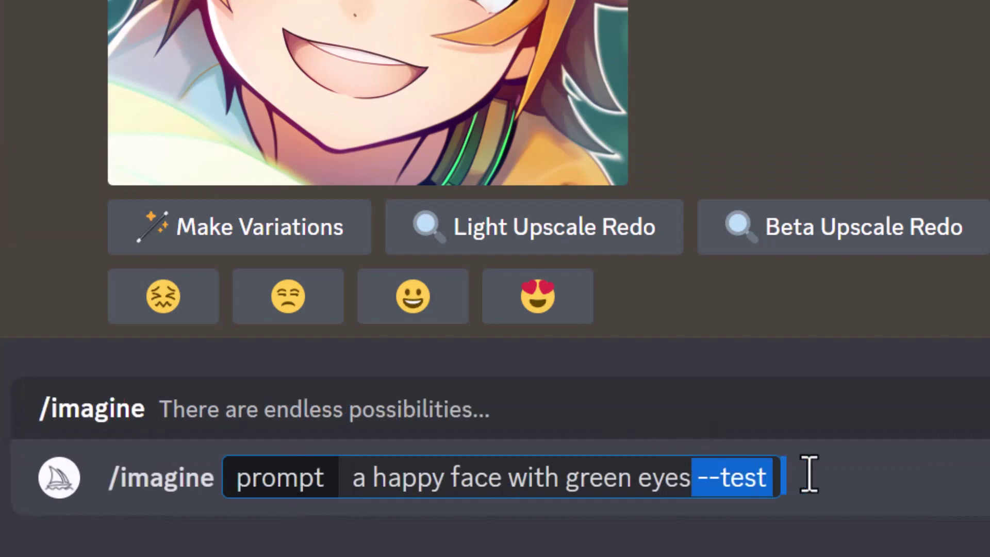
key("BackSpace")
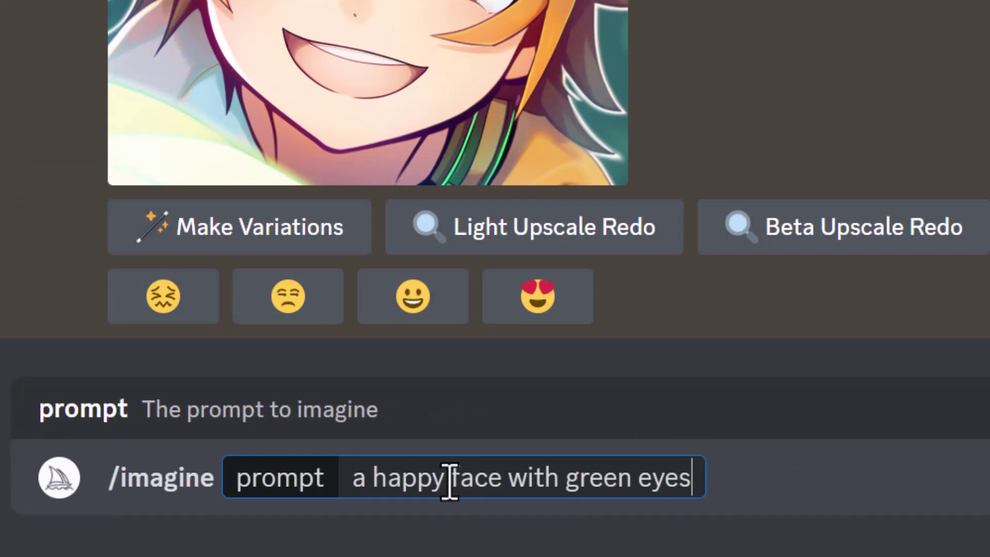